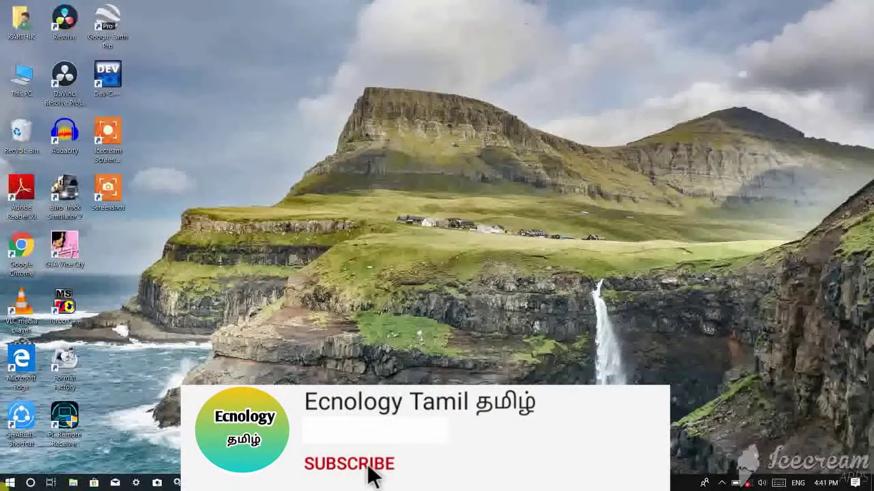
Search the Start menu for 'paint' and launch Paint with a blank canvas.
left_click(29, 484)
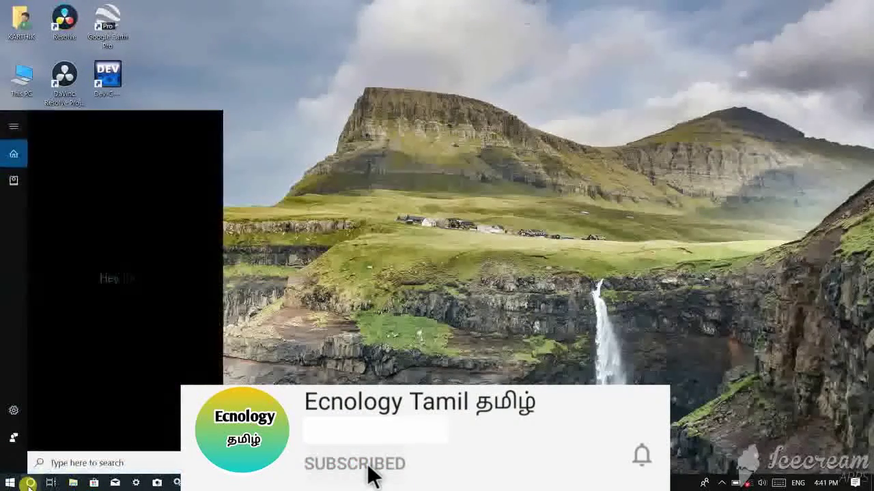
type("pa")
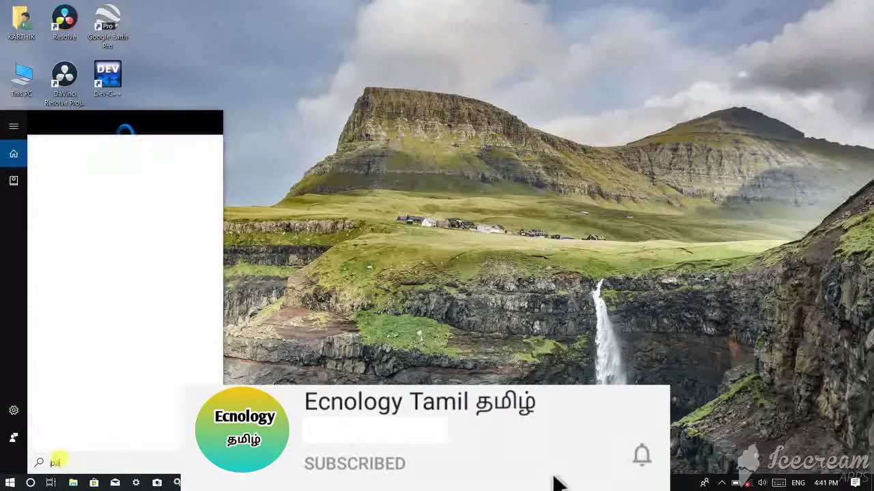
type("in")
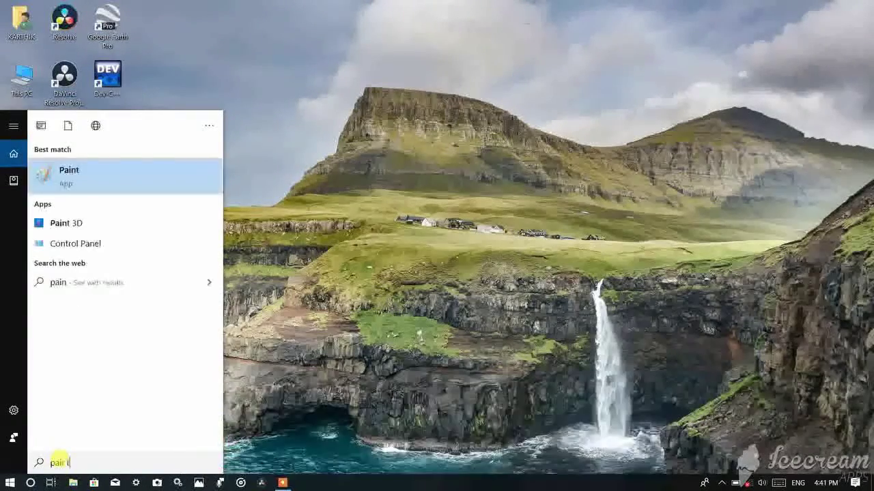
type("t")
key("Return")
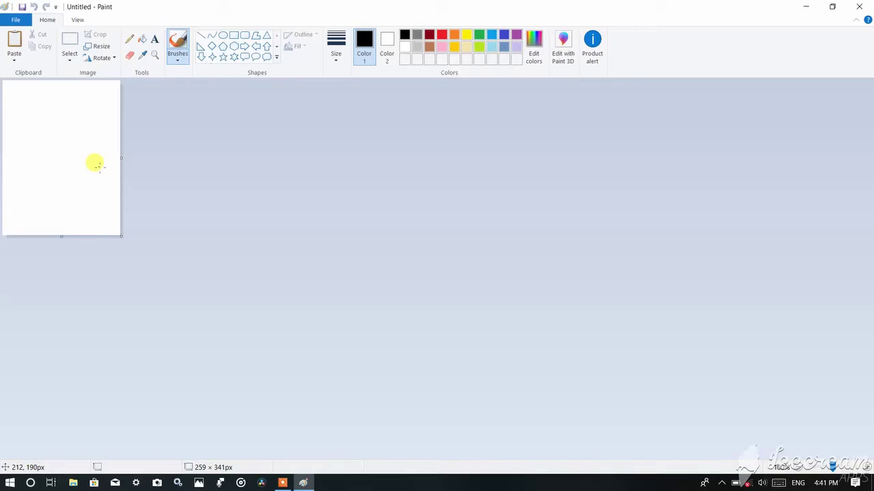
Paste the desktop screenshot and draw black freehand brush strokes over the sky and mountain.
key("ctrl+v")
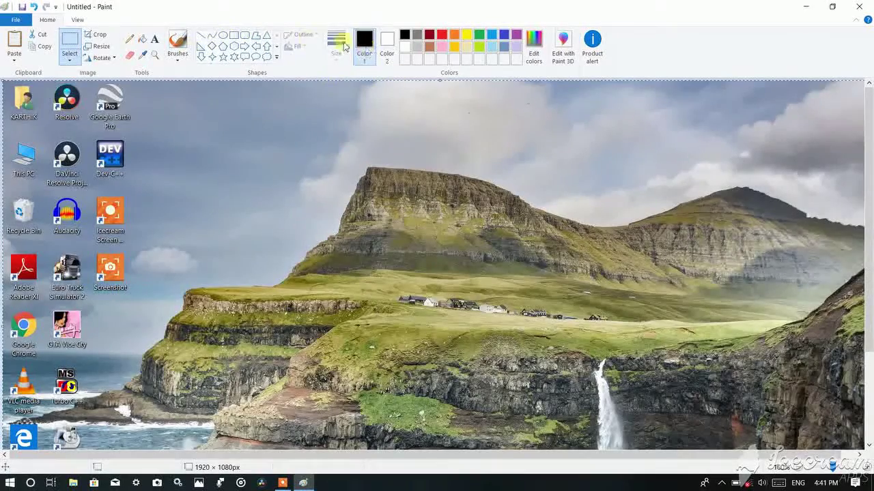
left_click(177, 45)
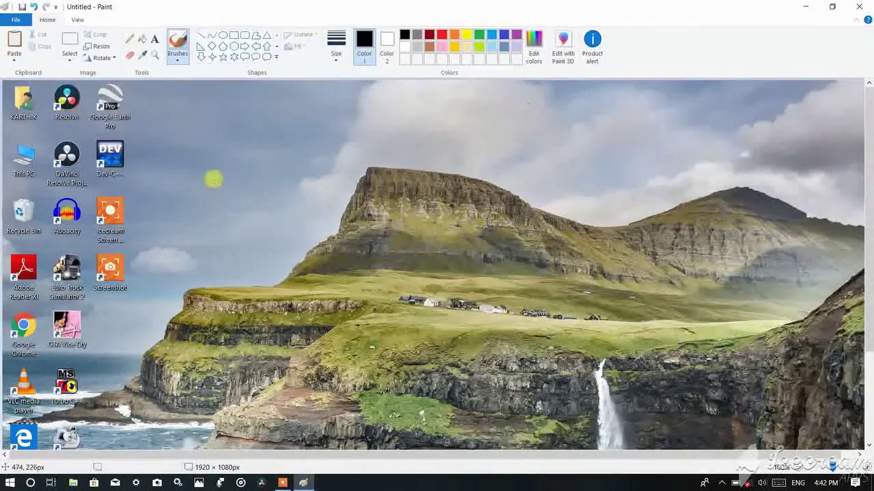
left_click_drag(218, 183, 245, 233)
mouse_move(252, 160)
left_mouse_down()
mouse_move(281, 214)
mouse_move(619, 109)
left_mouse_up()
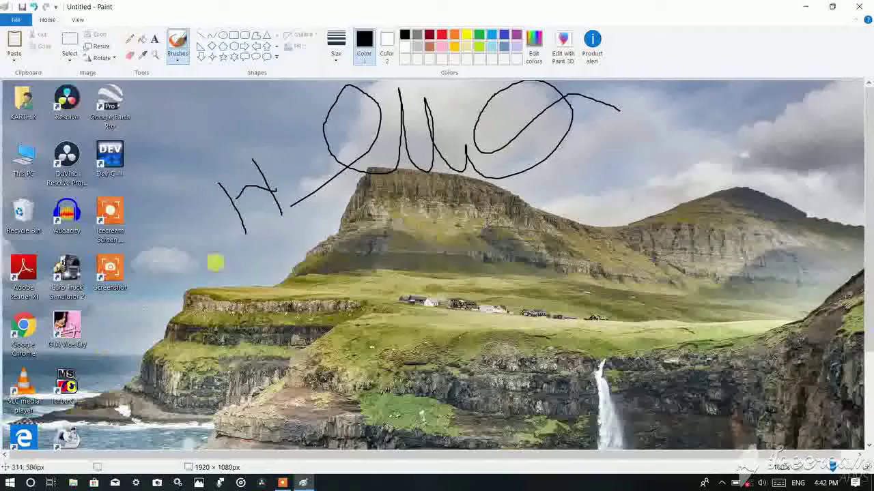
left_click_drag(281, 289, 311, 272)
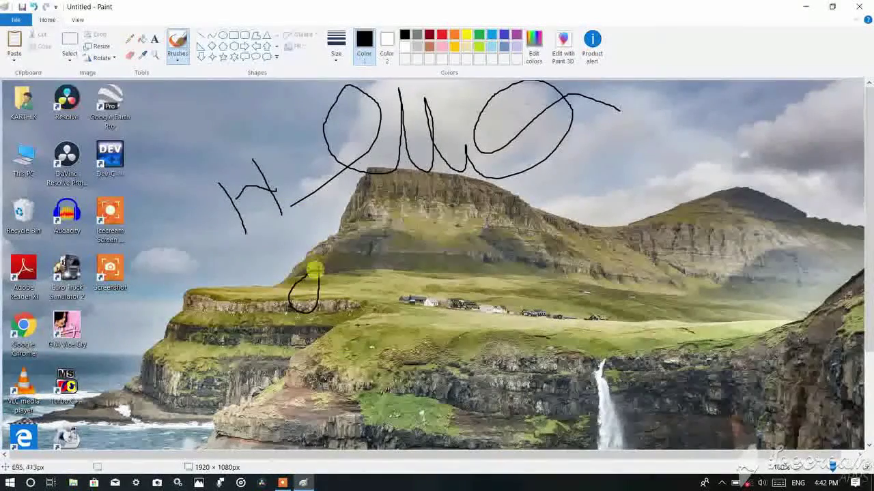
Add scribbles and an arrow toward the right peak, then undo the strokes.
key("ctrl+z")
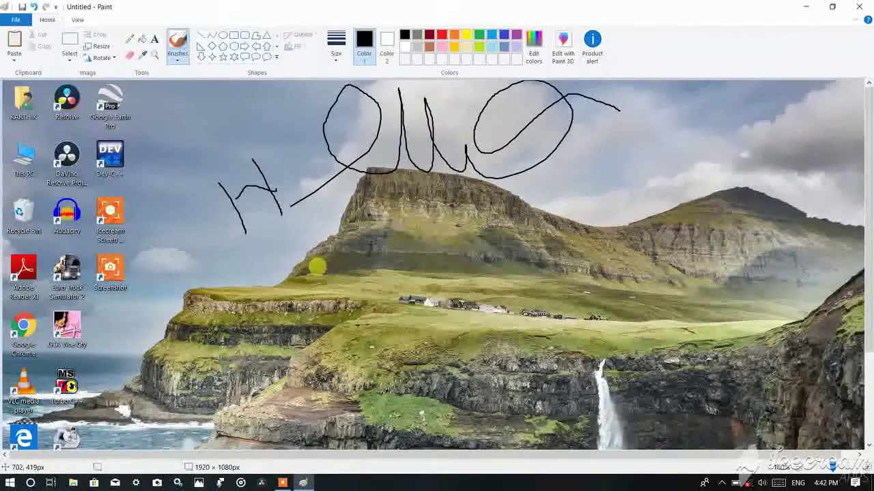
mouse_move(316, 267)
left_mouse_down()
mouse_move(462, 267)
mouse_move(498, 364)
mouse_move(490, 226)
left_mouse_up()
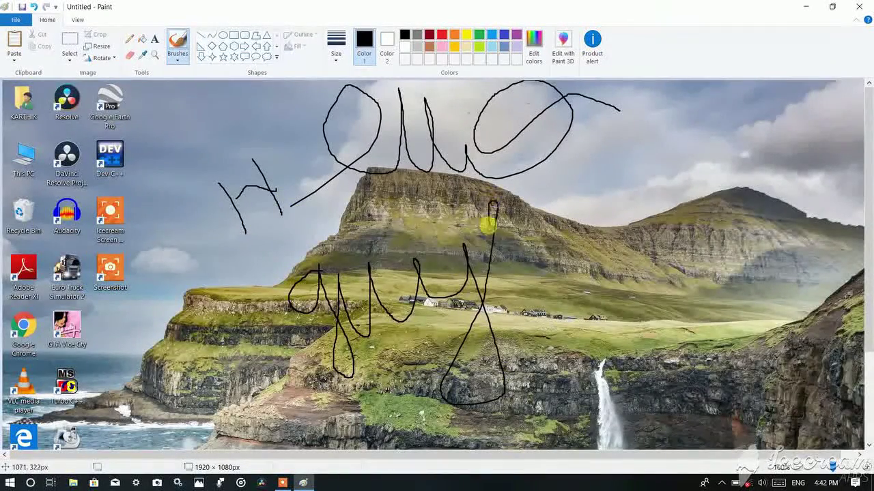
left_click_drag(514, 258, 549, 232)
mouse_move(583, 258)
left_mouse_down()
mouse_move(673, 224)
mouse_move(677, 237)
left_mouse_up()
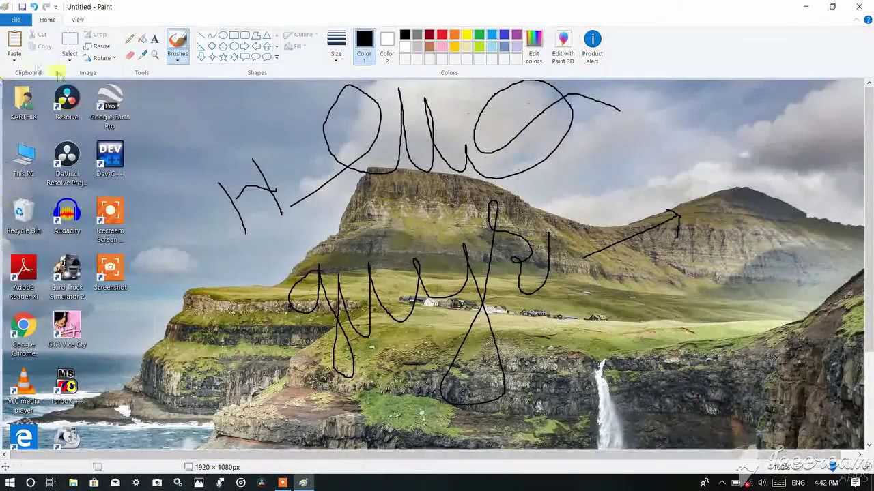
key("ctrl+z")
key("ctrl+z")
key("ctrl+z")
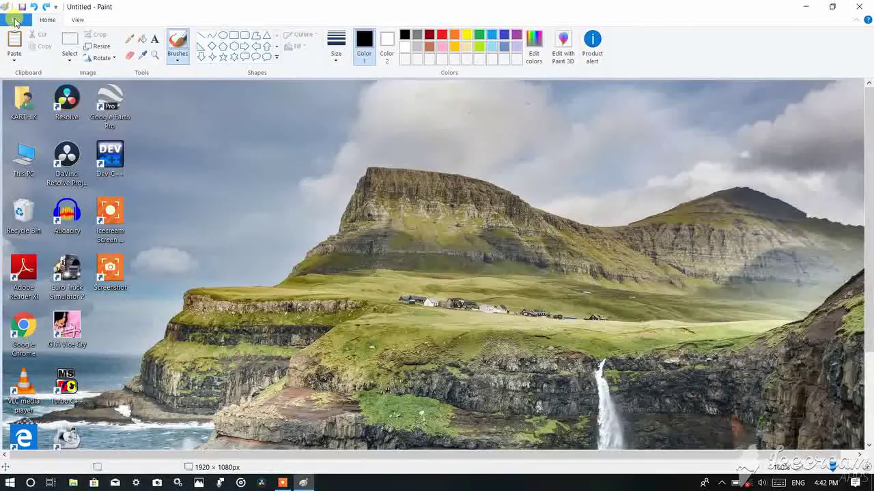
Save the picture as a JPEG named Untitled on drive E.
left_click(15, 21)
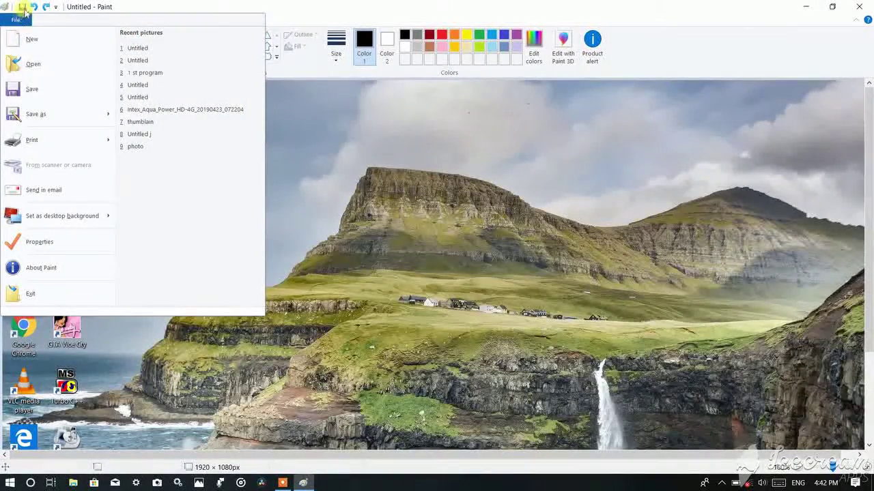
left_click(27, 88)
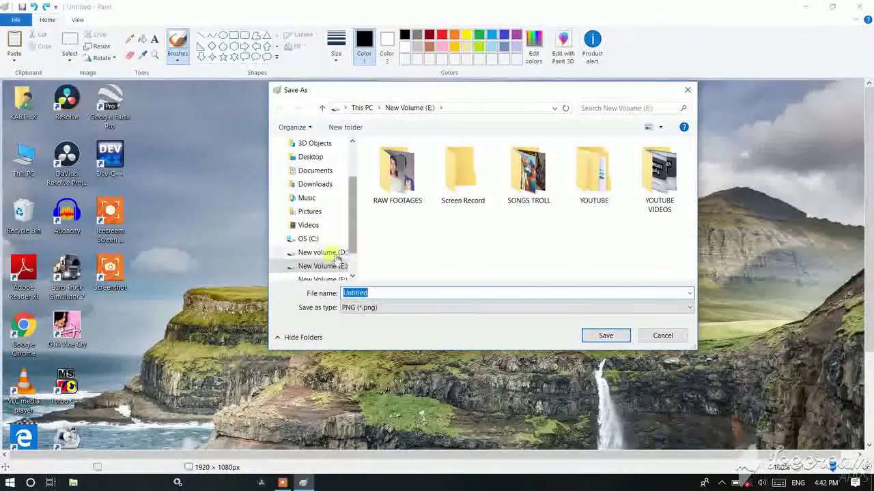
left_click(404, 308)
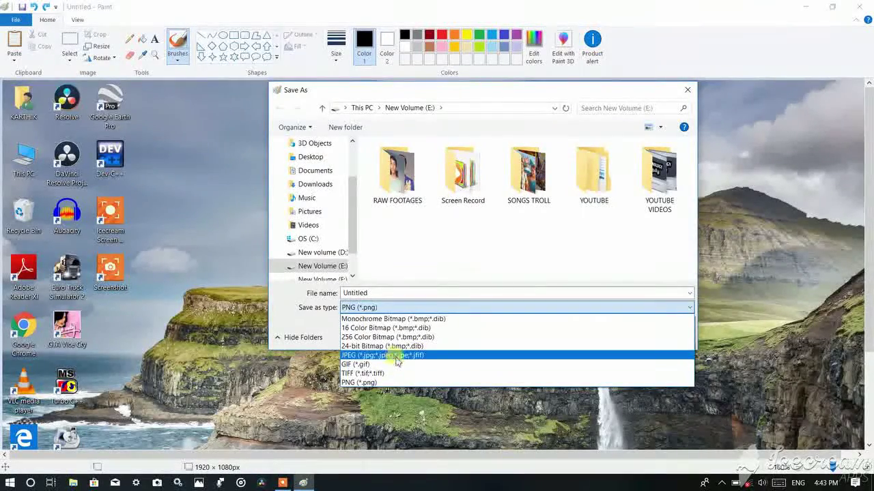
left_click(396, 358)
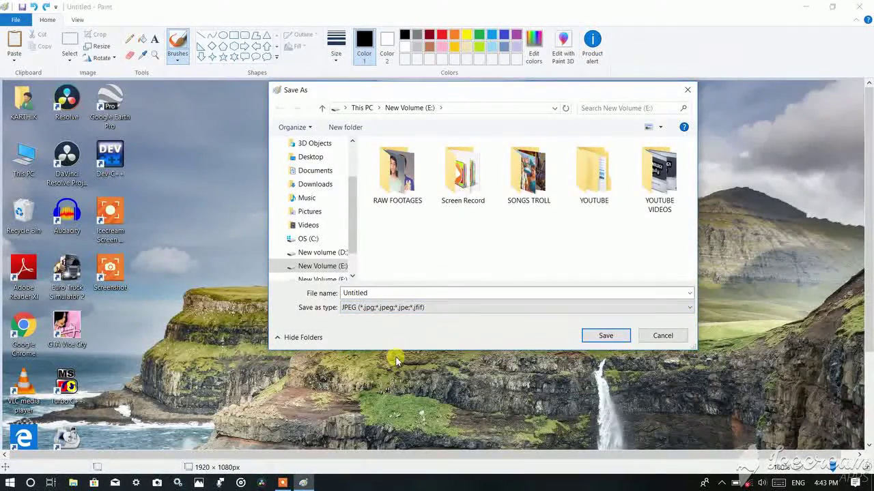
left_click(597, 344)
Close Paint, discarding the stray stroke without saving.
left_click_drag(594, 339, 565, 313)
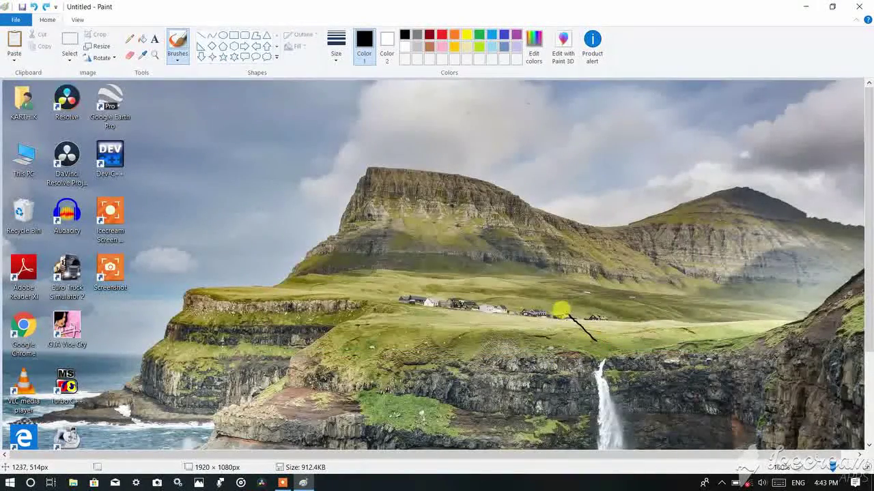
left_click(862, 5)
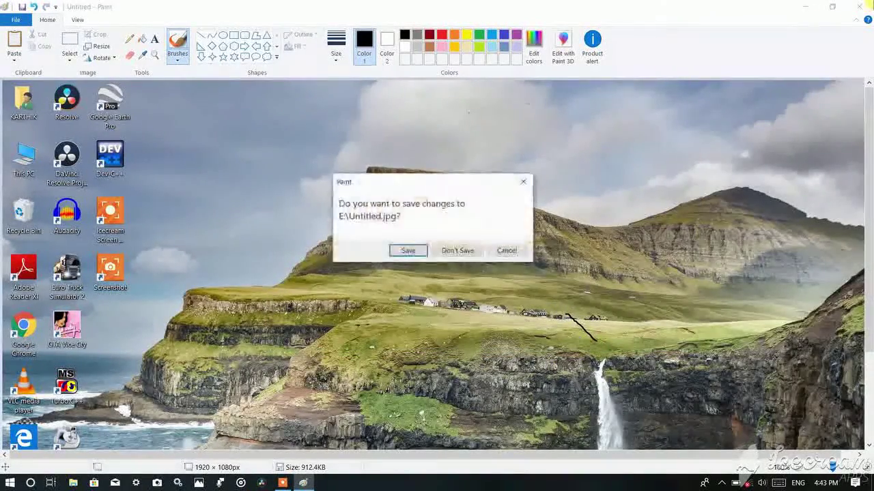
left_click(444, 253)
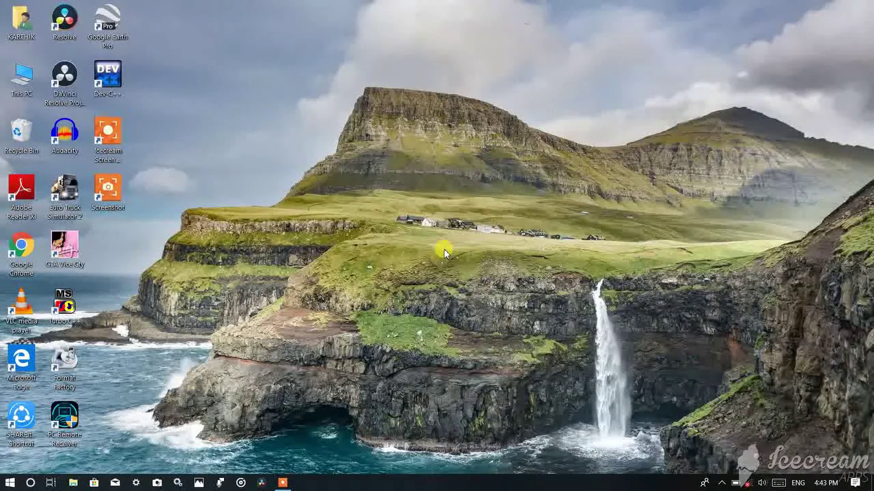